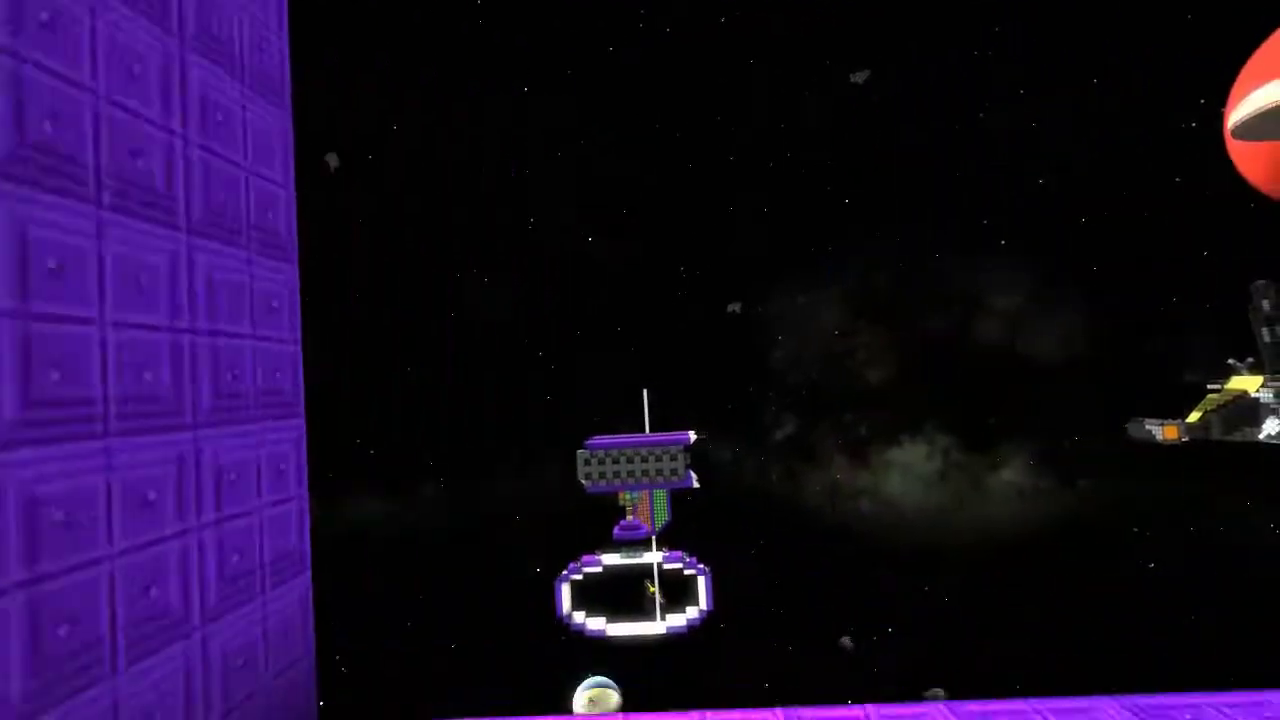
# - Take control of the purple racing ship by entering its core in flight mode
pyautogui.press('r')
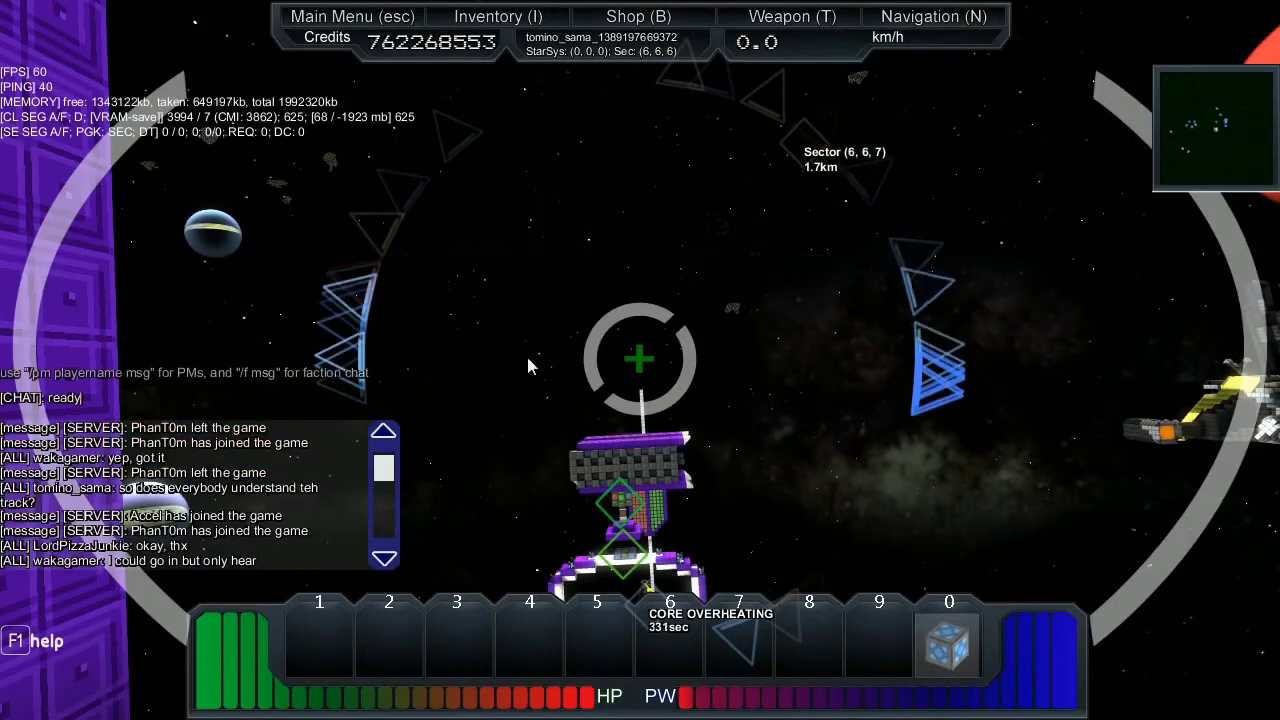
# - Step out of the racing ship's core, then get back into it
pyautogui.press('r')
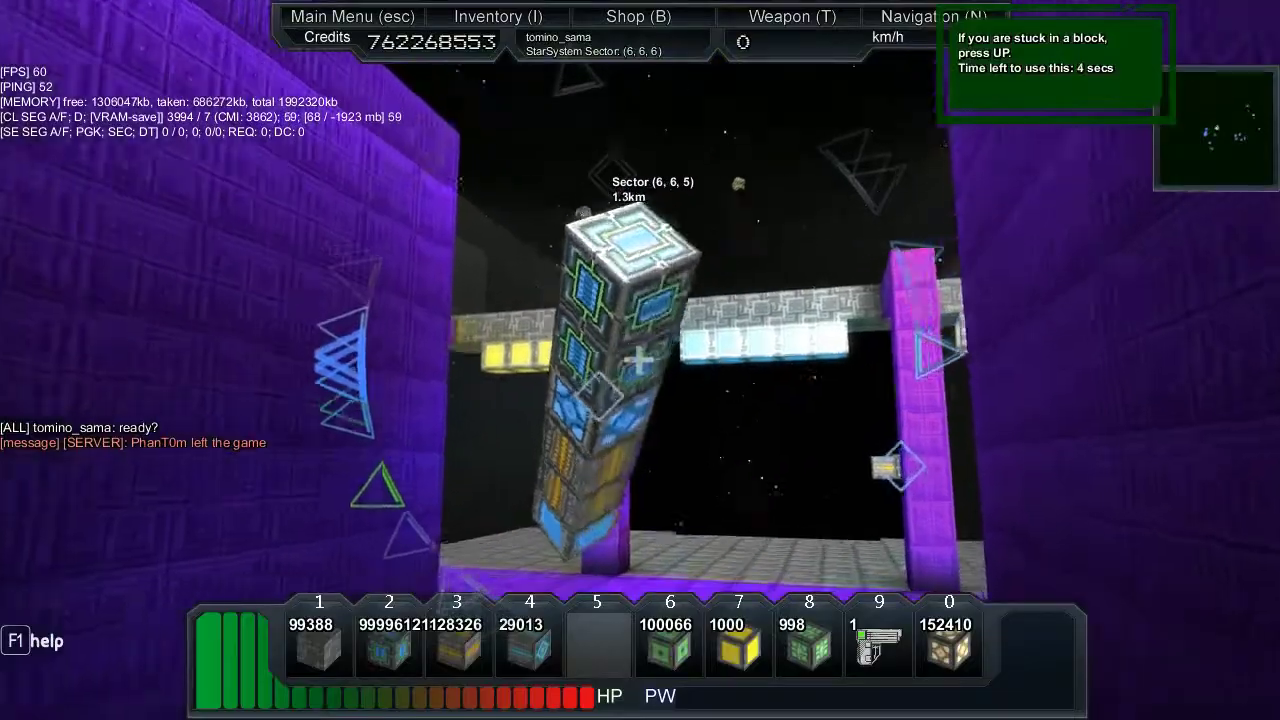
pyautogui.press('r')
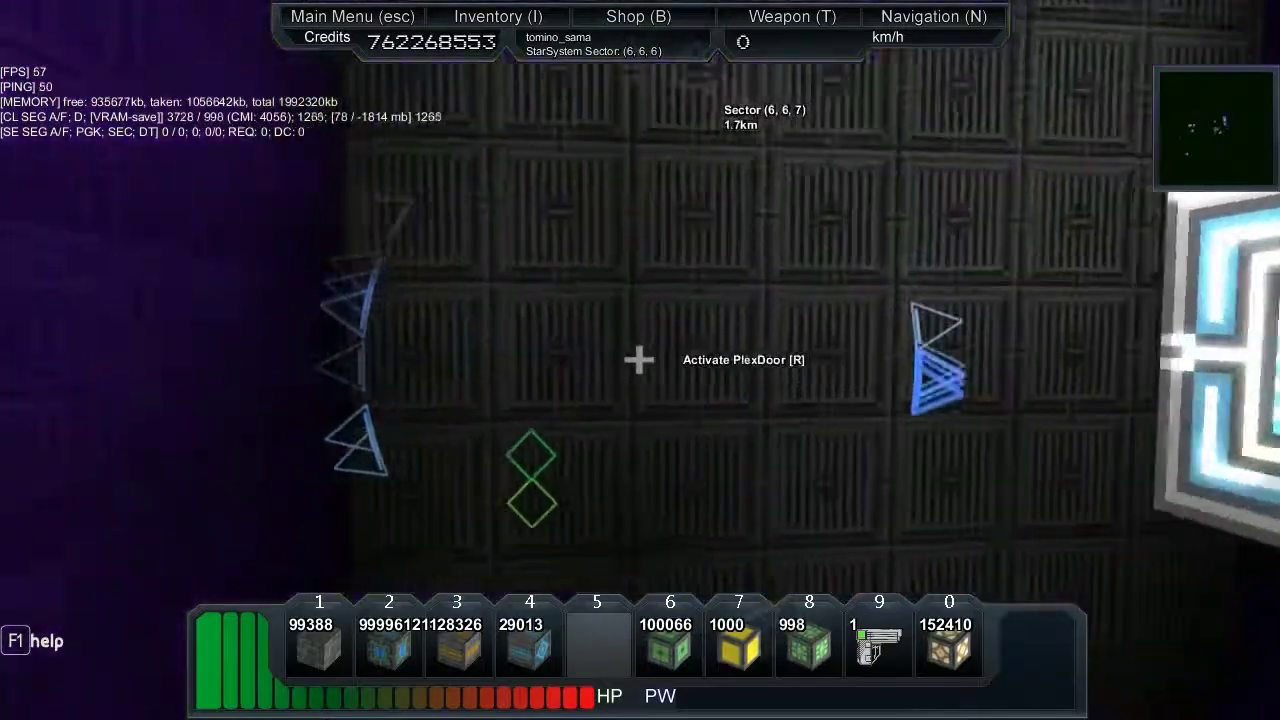
# - Open the plex door to outer space and fly out in the ship
pyautogui.press('r')
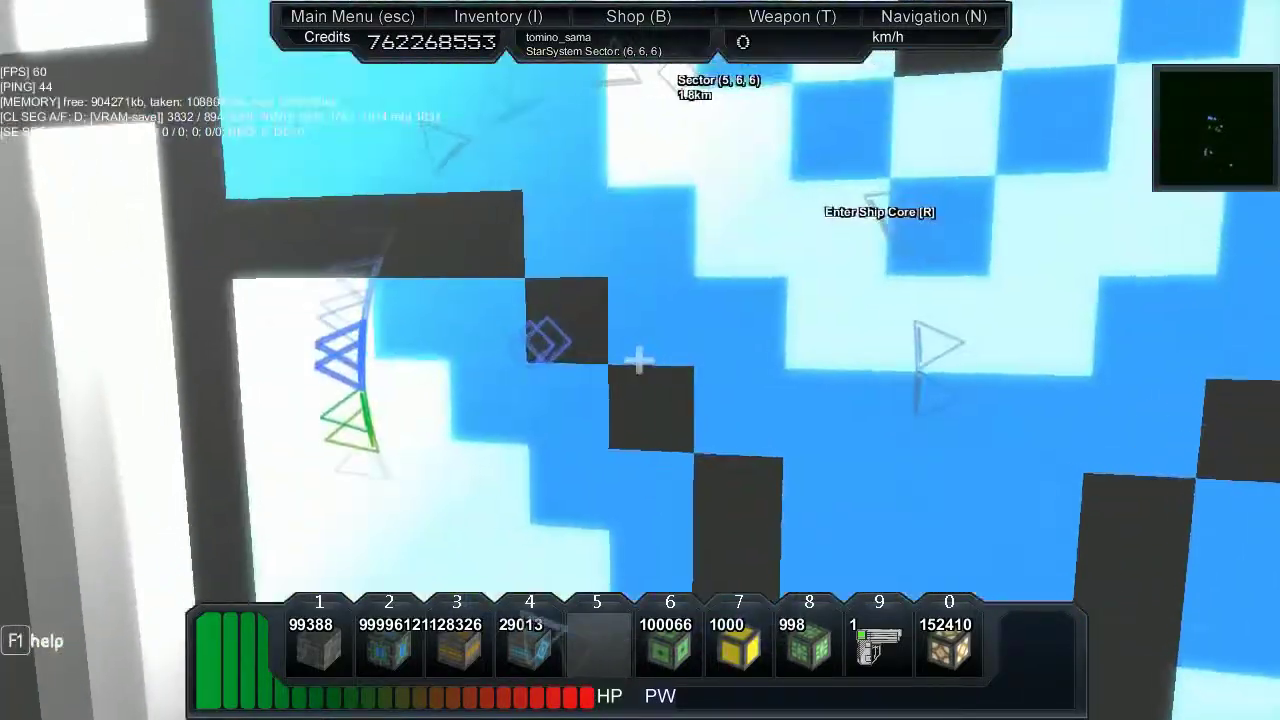
pyautogui.press('r')
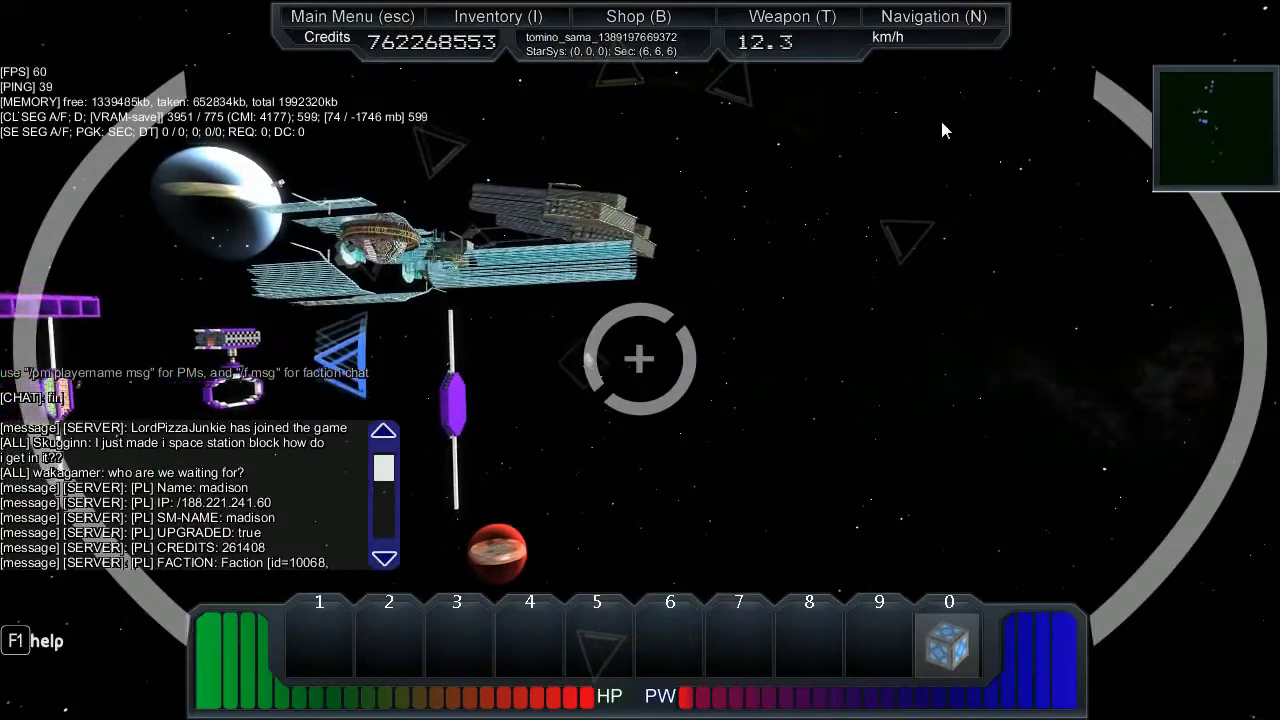
# - Send the chat message, fly in closer, and exit onto the purple pit deck
pyautogui.press('Return')
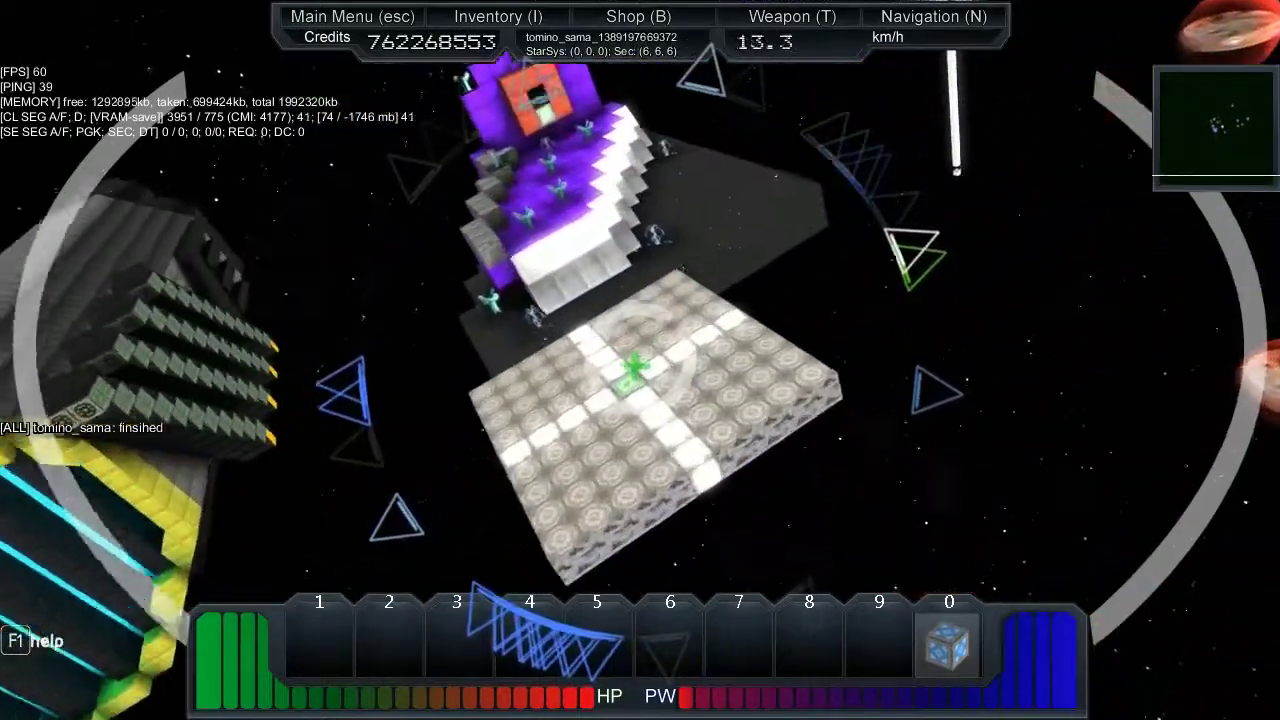
pyautogui.press('w')
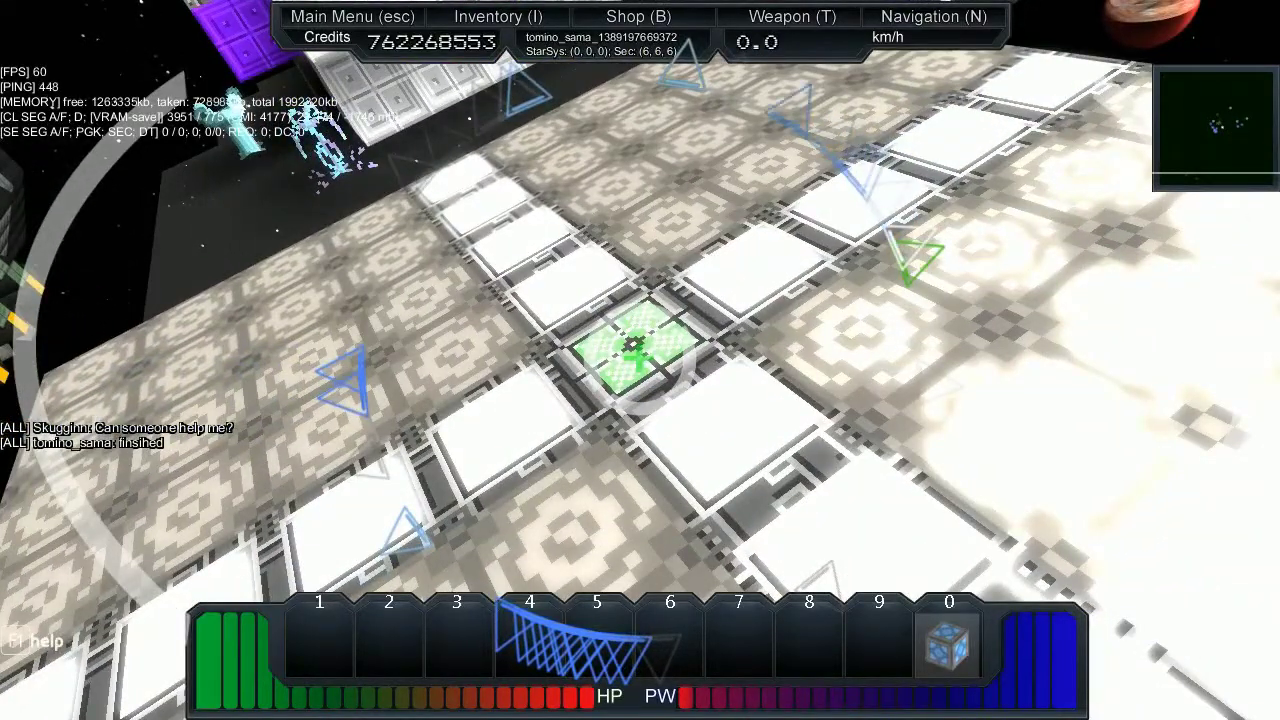
pyautogui.press('r')
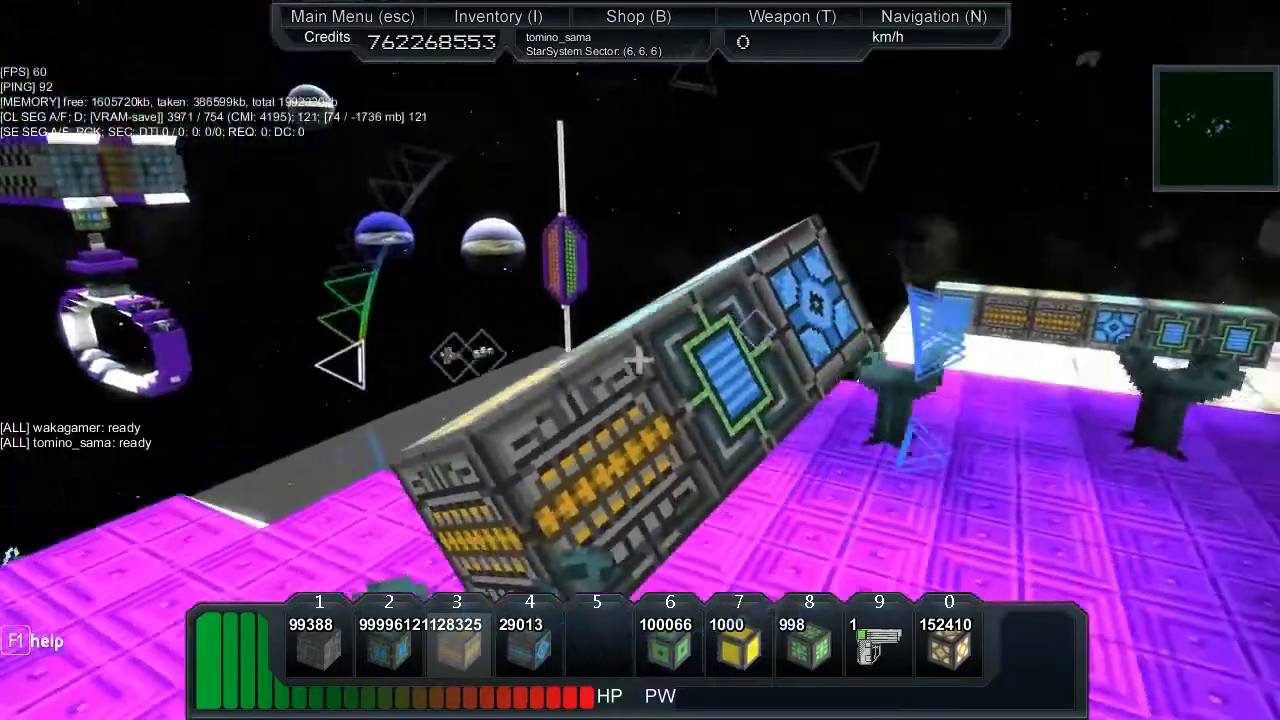
# - Board the racing ship and accelerate into the race course
pyautogui.press('r')
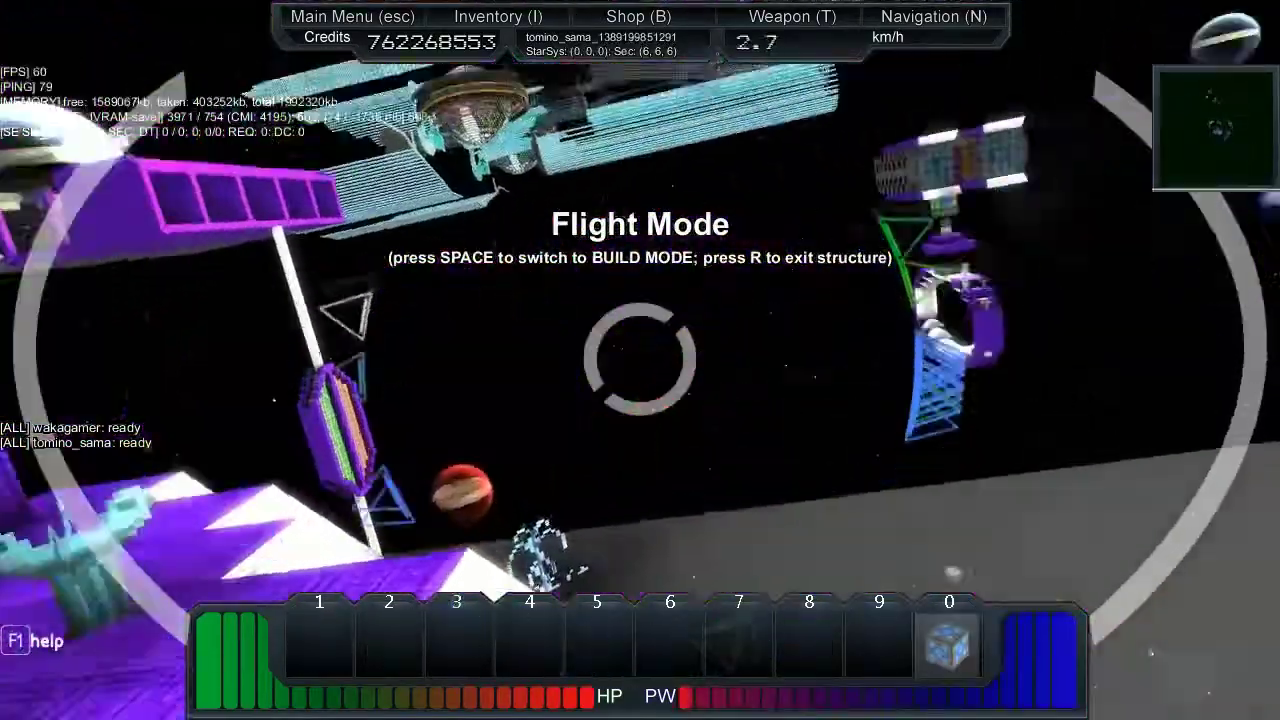
pyautogui.press('w')
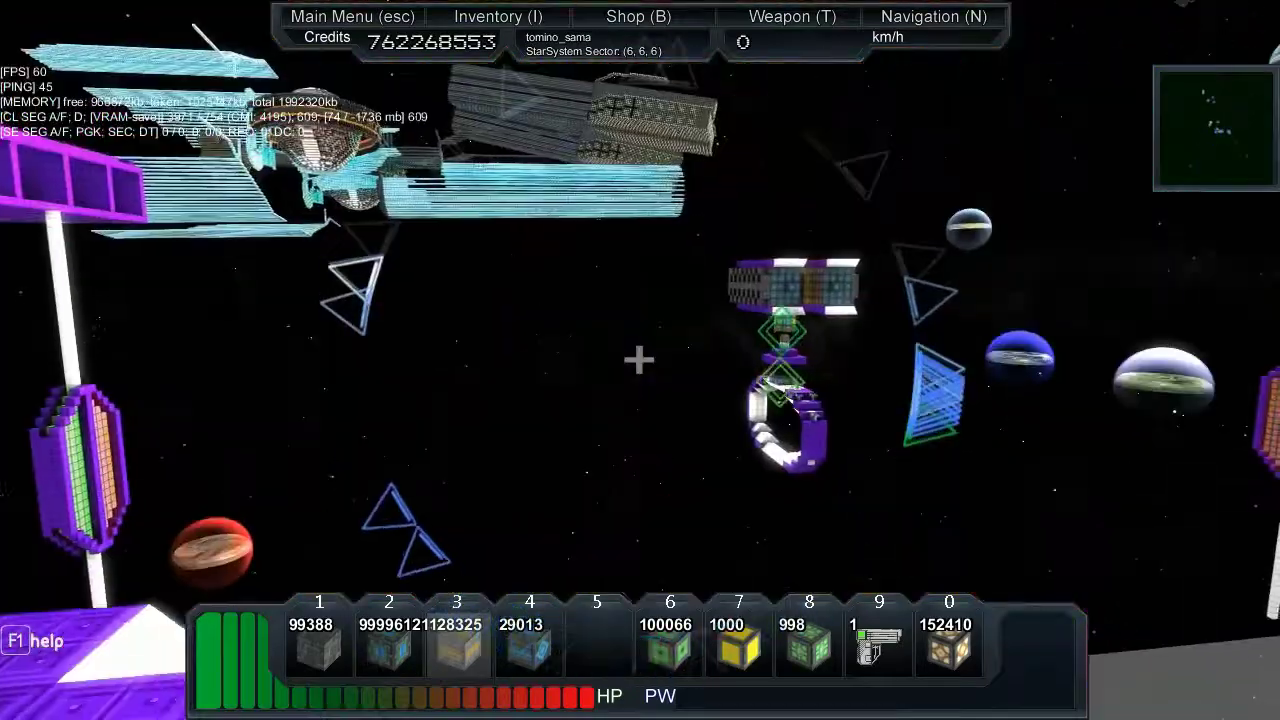
# - Board the ship, speed off the starting line, and hide the HUD with F1
pyautogui.press('r')
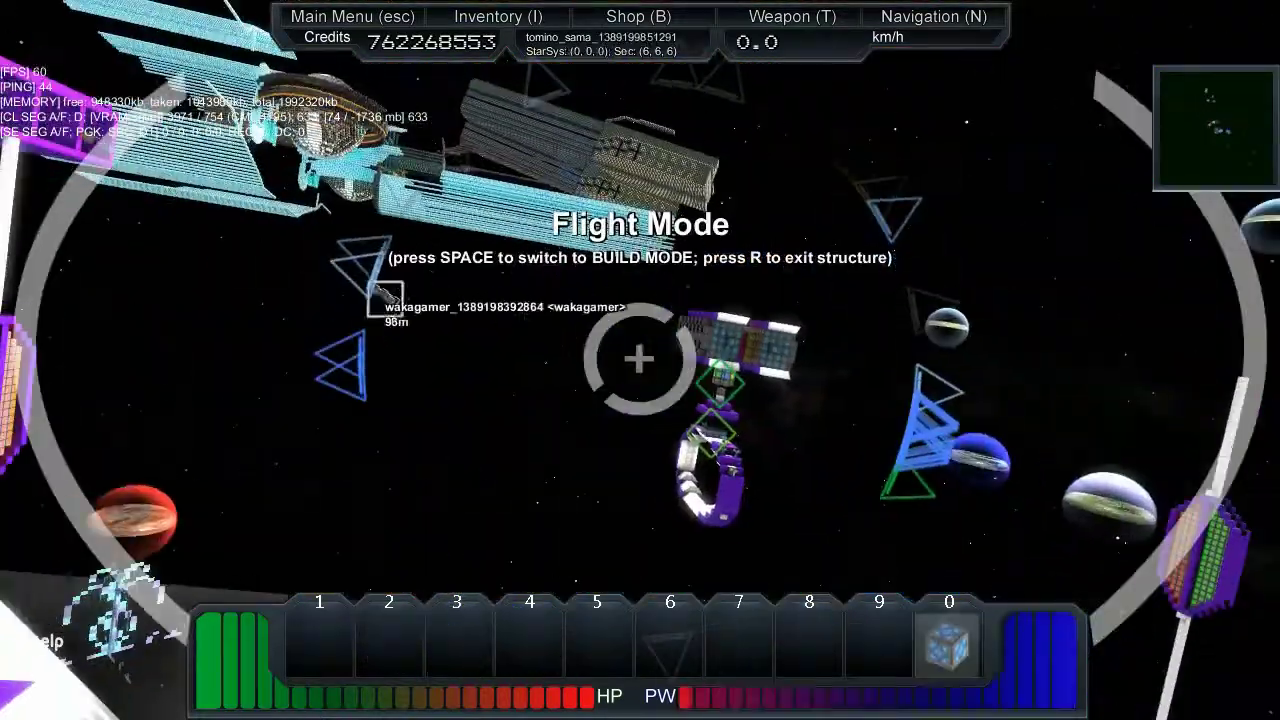
pyautogui.press('w')
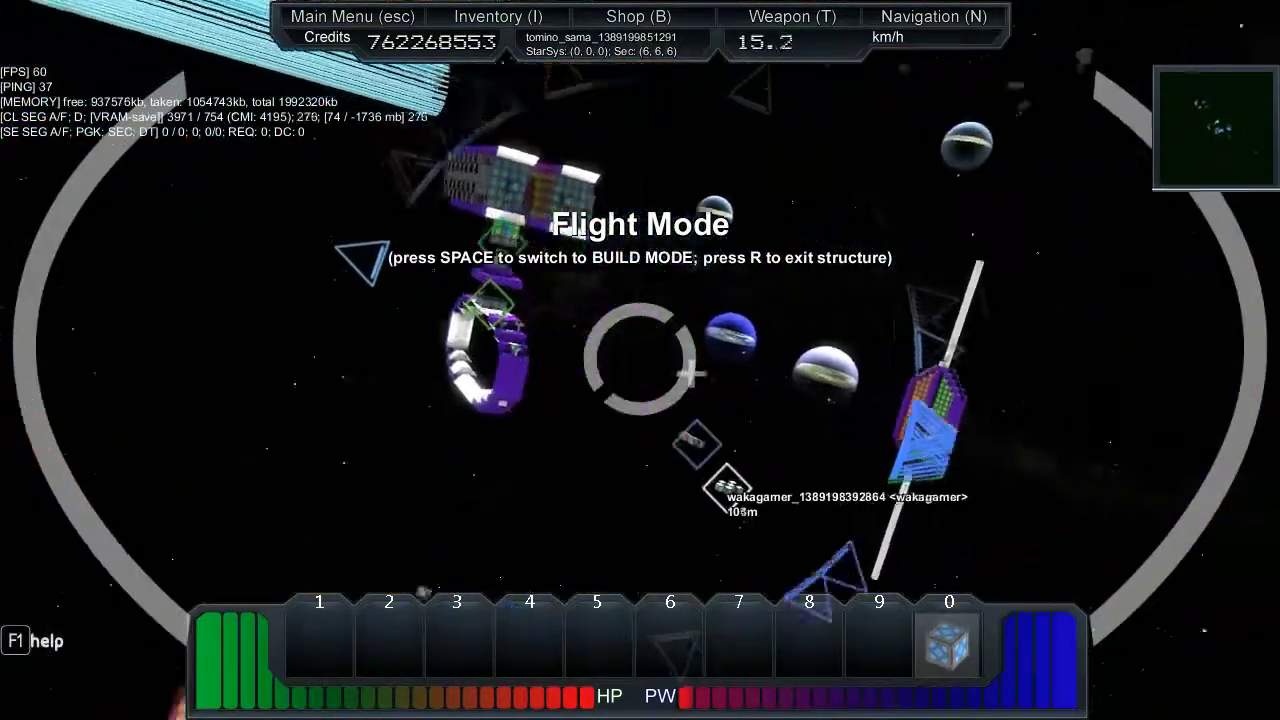
pyautogui.press('F1')
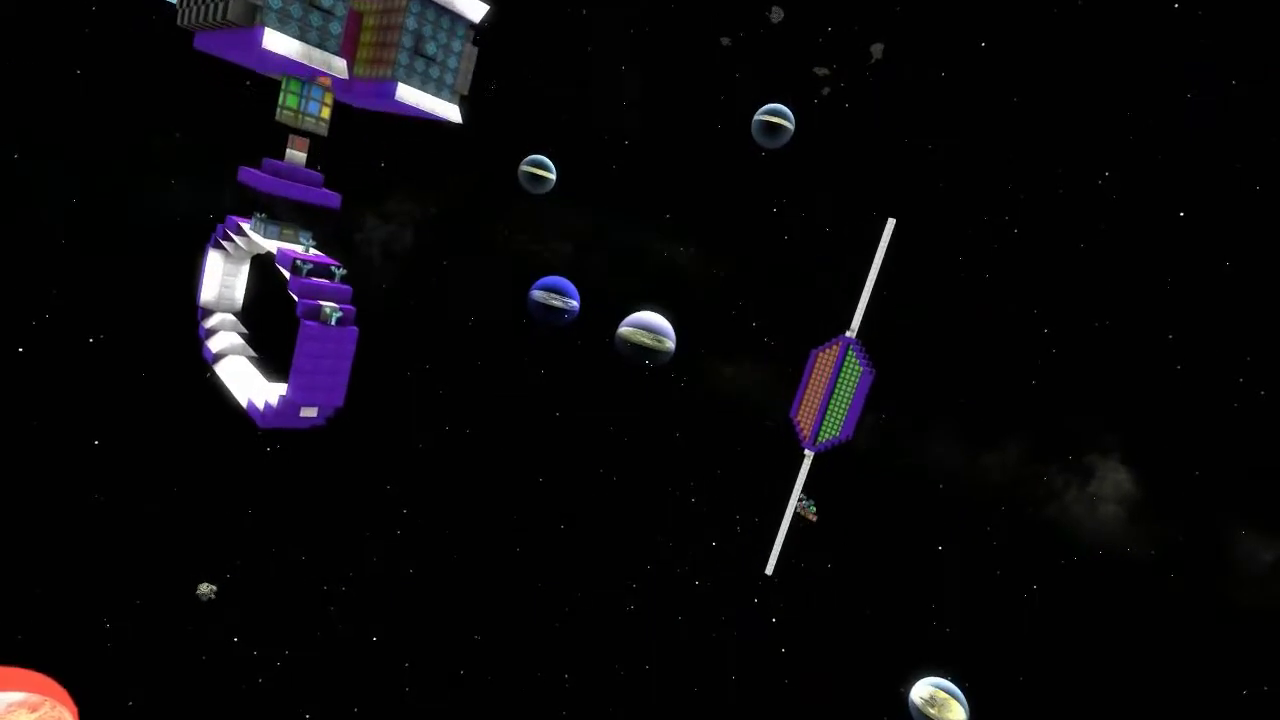